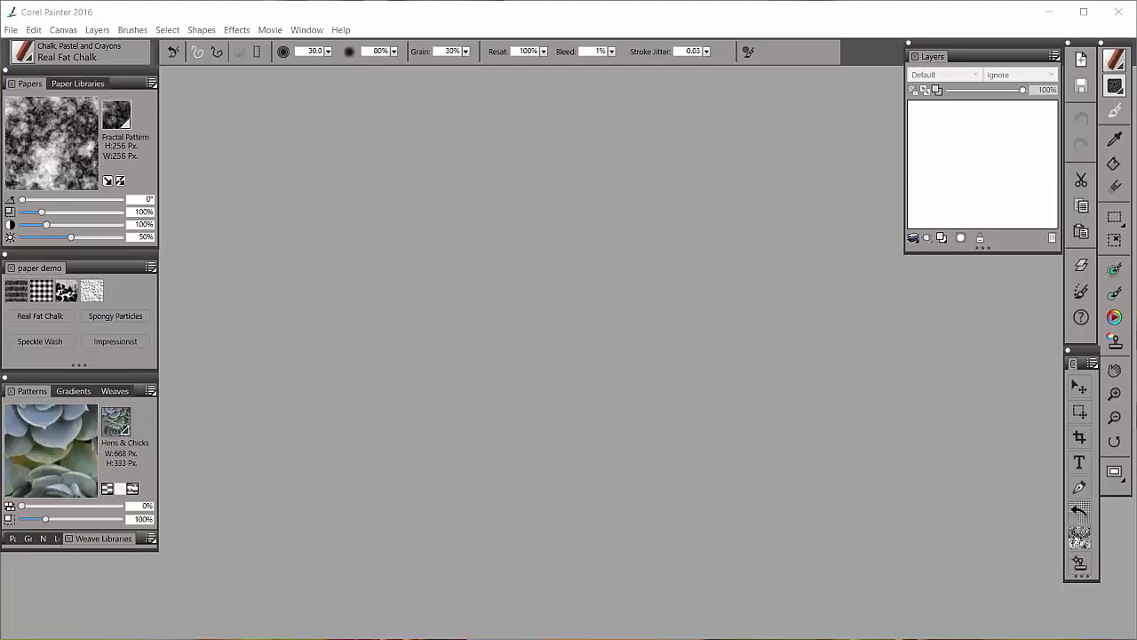
Create a new image 250 pixels wide and 250 pixels high at 100 pixels per inch
click(11, 33)
click(11, 34)
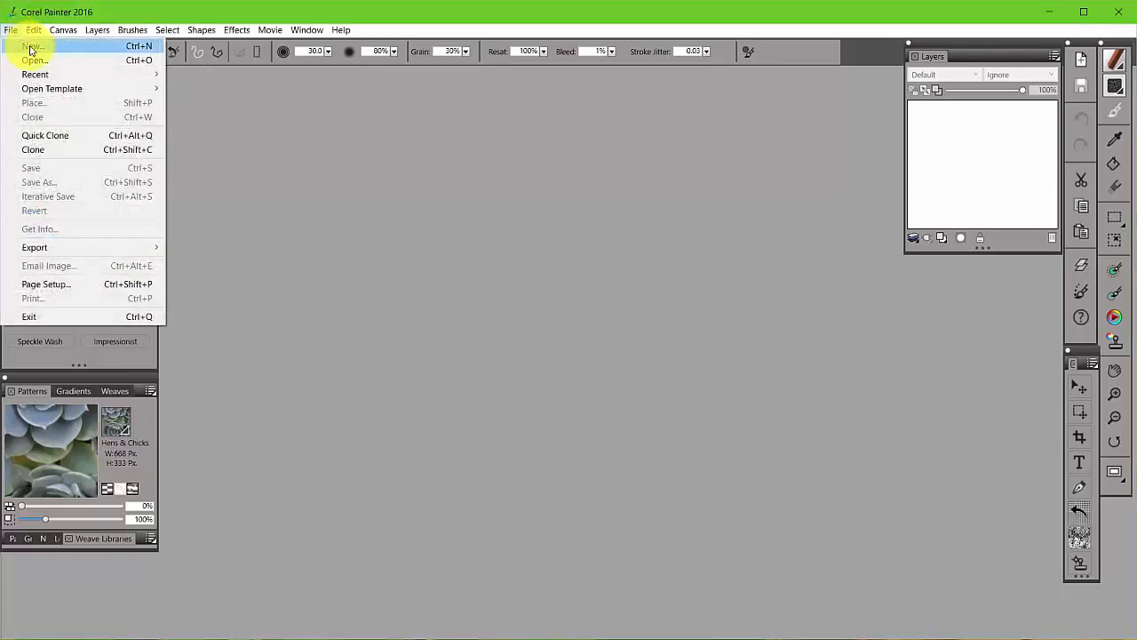
key(Escape)
key(ctrl+n)
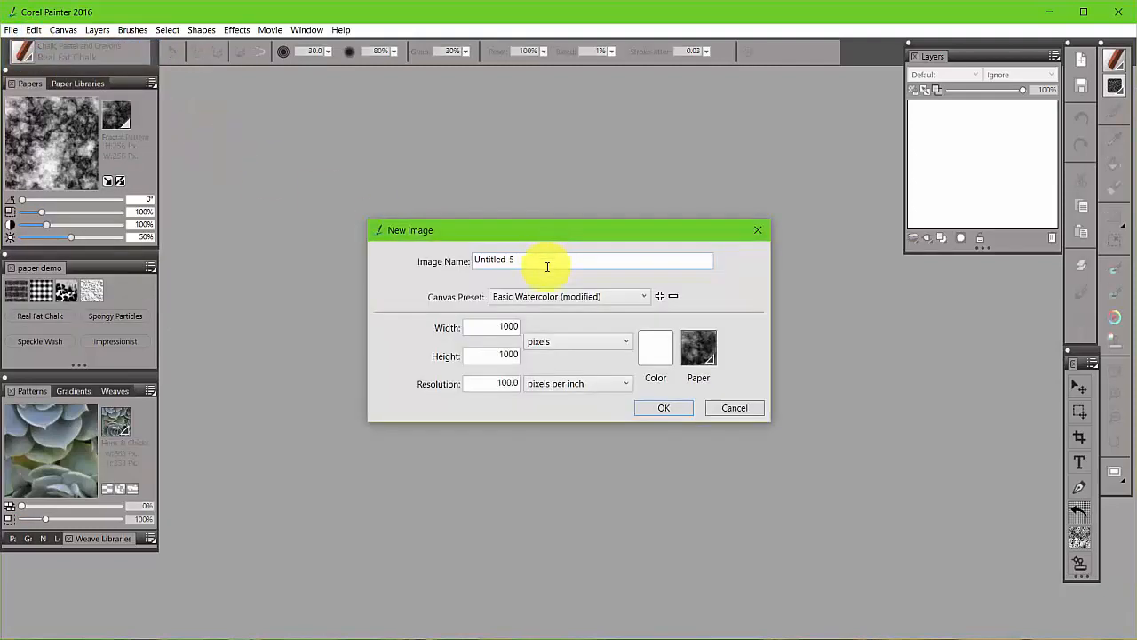
double_click(507, 327)
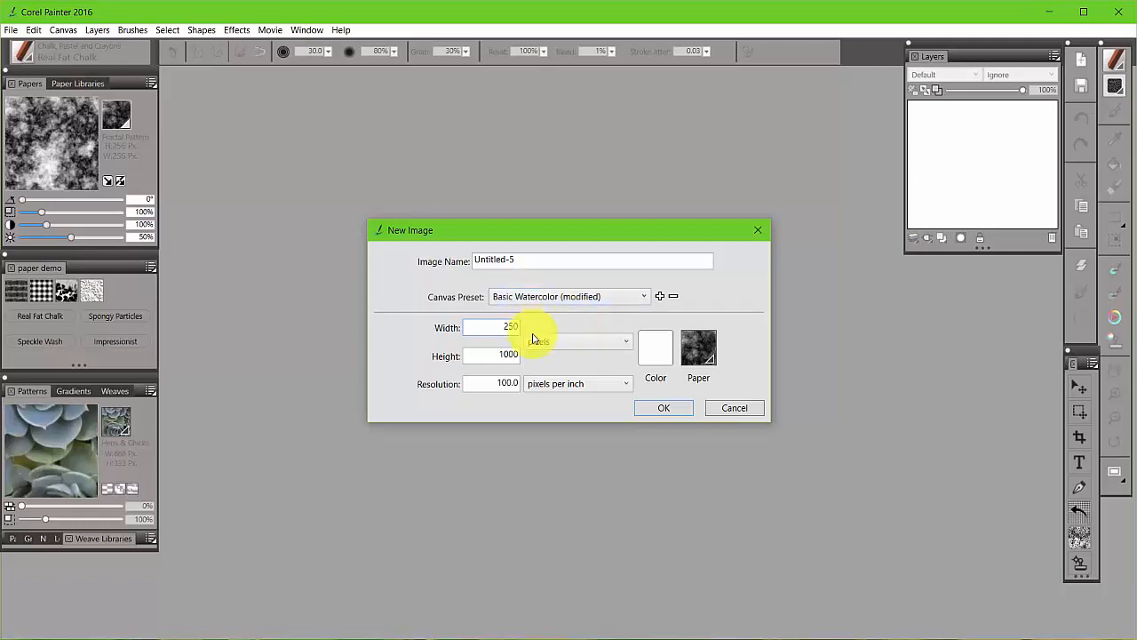
double_click(502, 354)
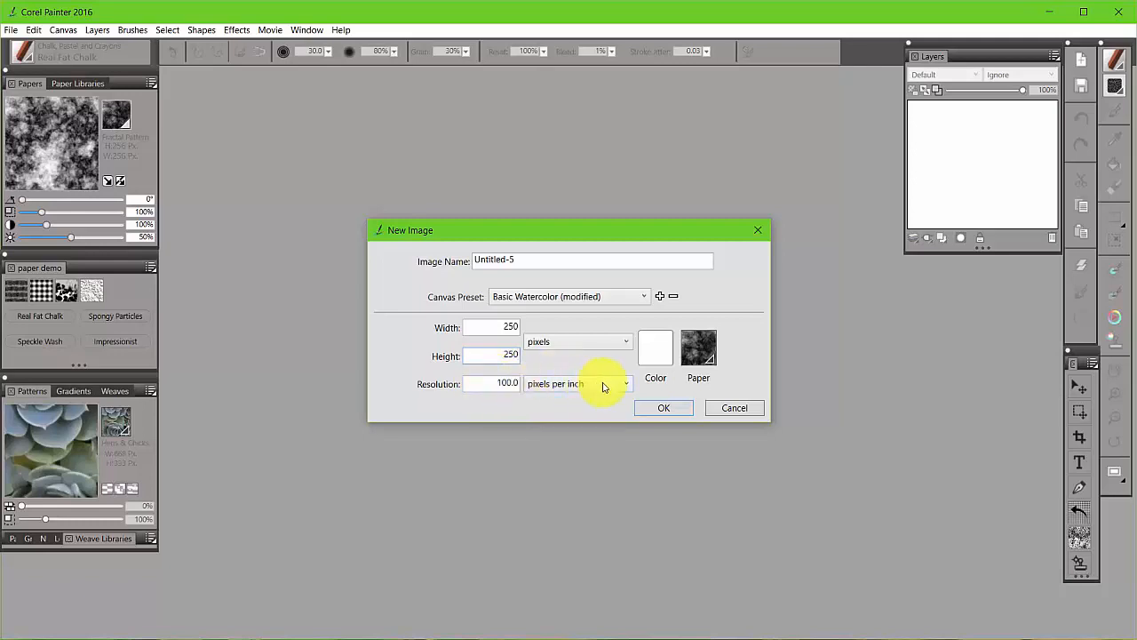
click(663, 410)
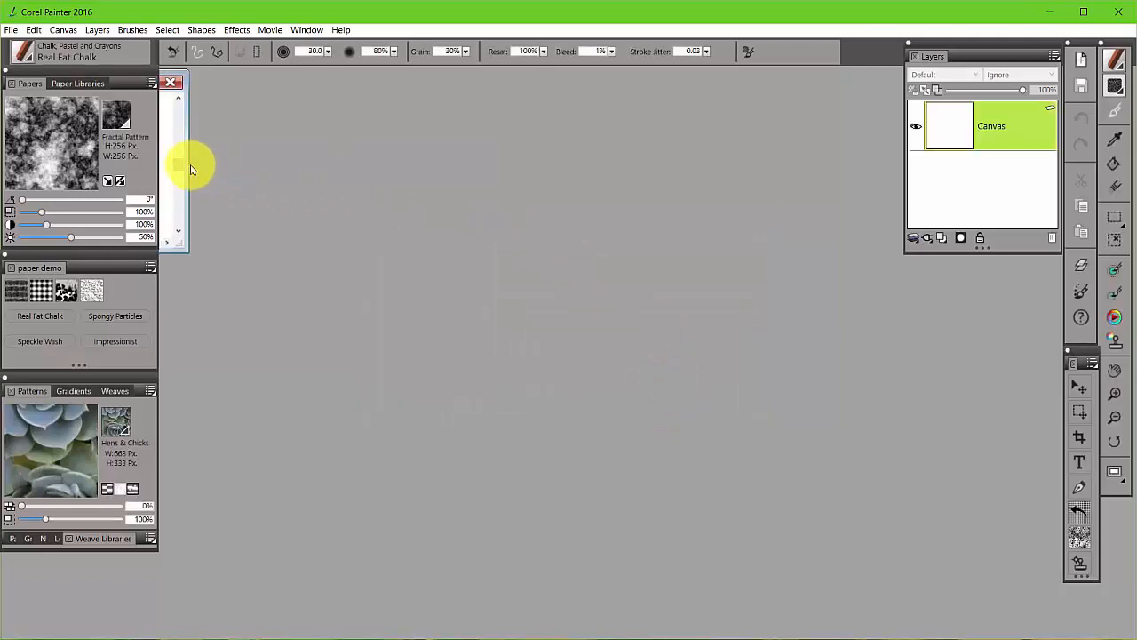
Move the new image's window into the open workspace, enlarge it and magnify the canvas to 188%
drag(186, 160, 257, 135)
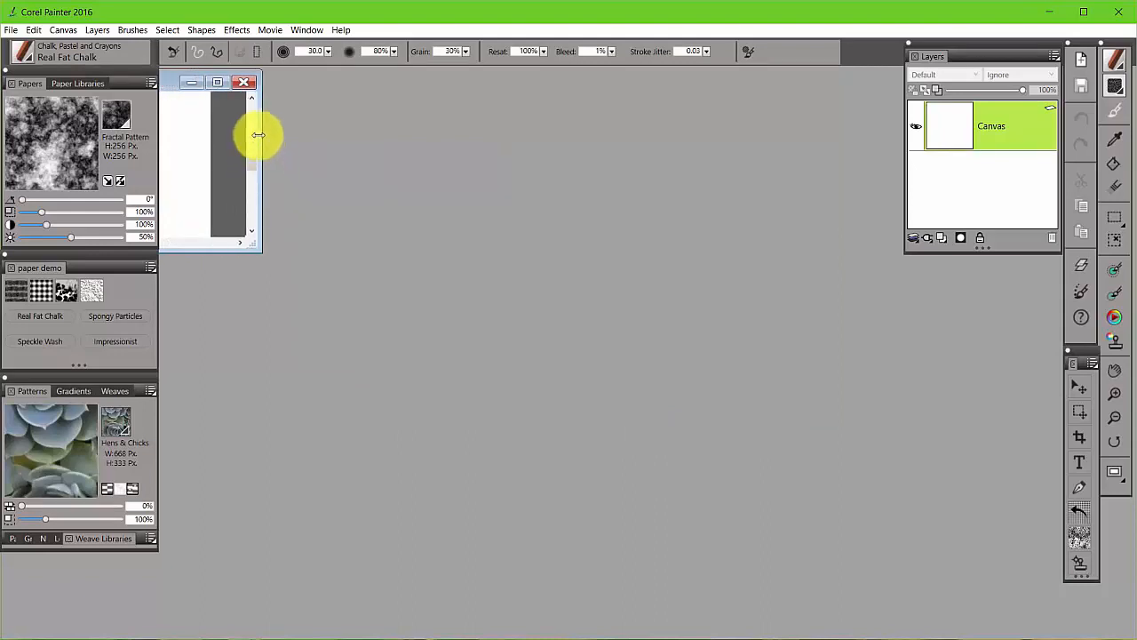
drag(172, 80, 571, 180)
drag(668, 353, 884, 579)
drag(687, 187, 579, 135)
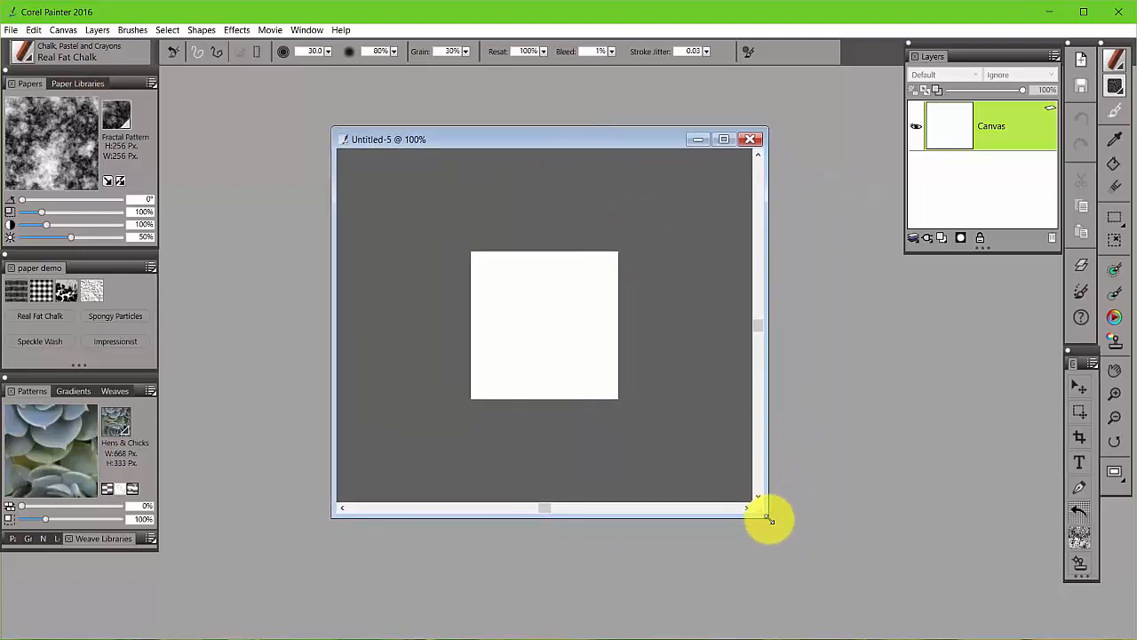
drag(771, 520, 894, 612)
drag(693, 143, 625, 104)
scroll(625, 226, up, 5)
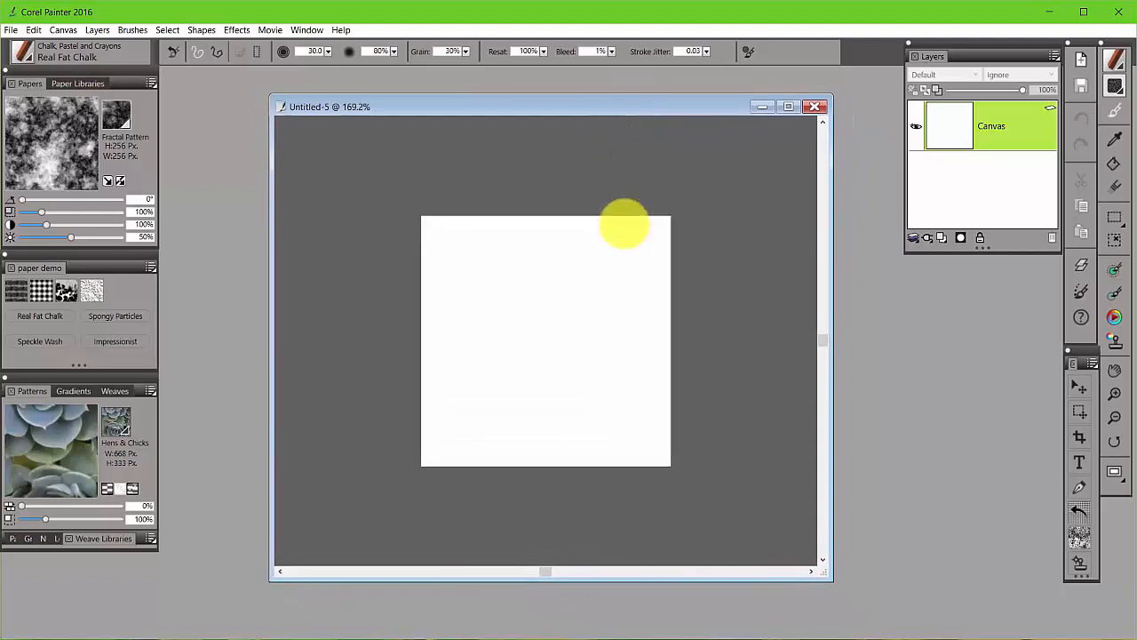
scroll(624, 226, up, 1)
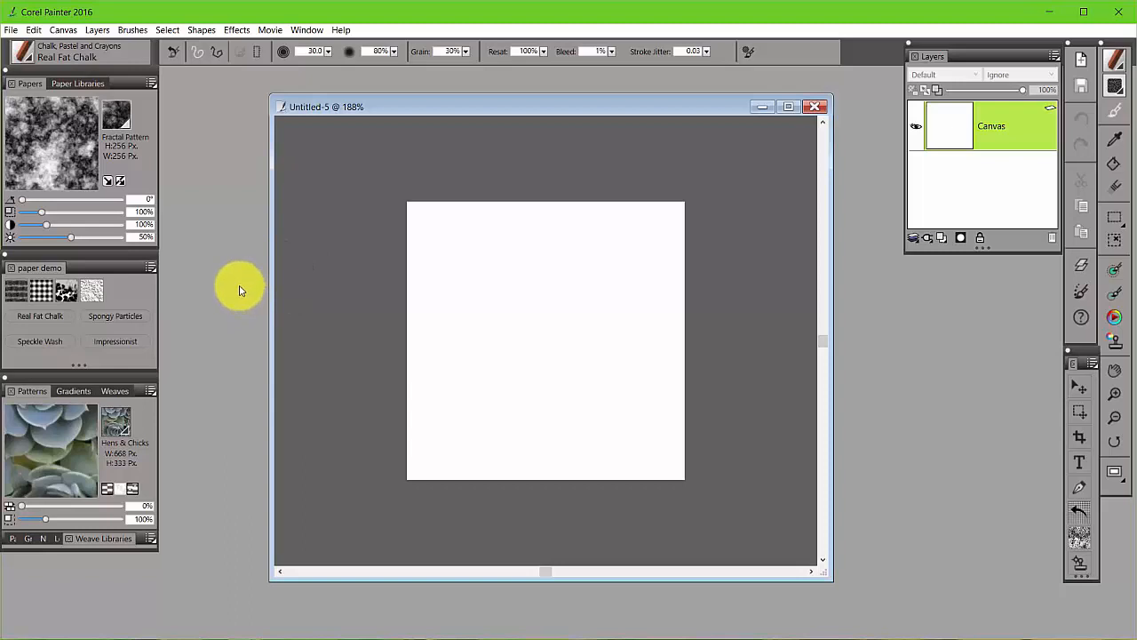
Choose the Leaky Pen brush from the Pens and Pencils category
click(31, 59)
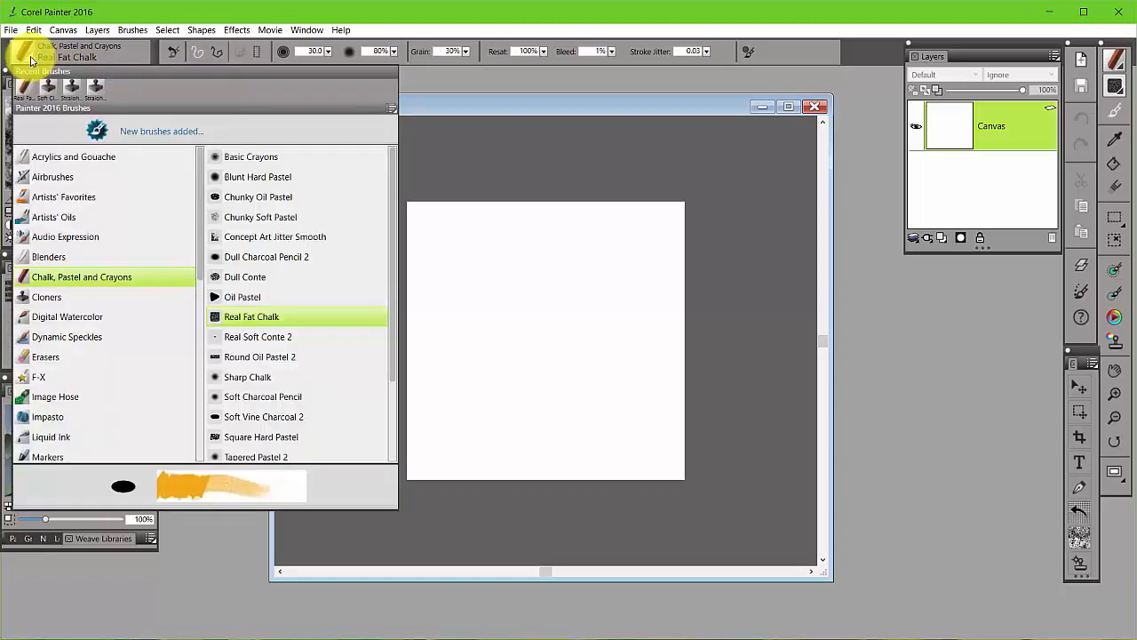
mouse_move(198, 237)
mouse_down()
mouse_move(197, 378)
mouse_move(198, 329)
mouse_up()
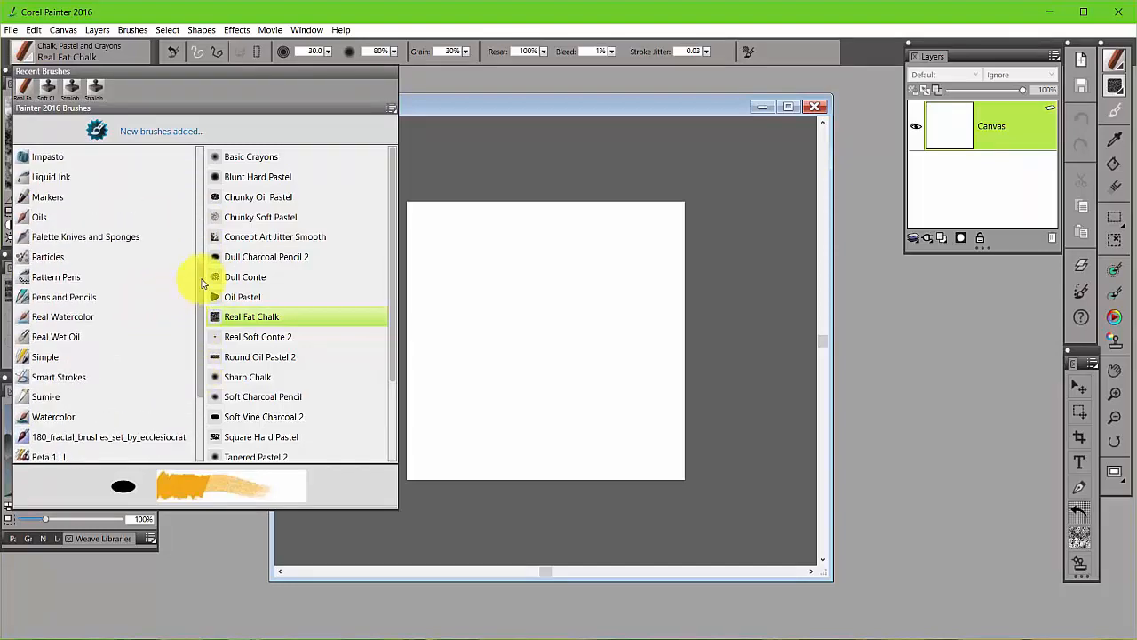
mouse_move(203, 283)
mouse_down()
mouse_move(197, 375)
mouse_move(207, 298)
mouse_up()
click(71, 277)
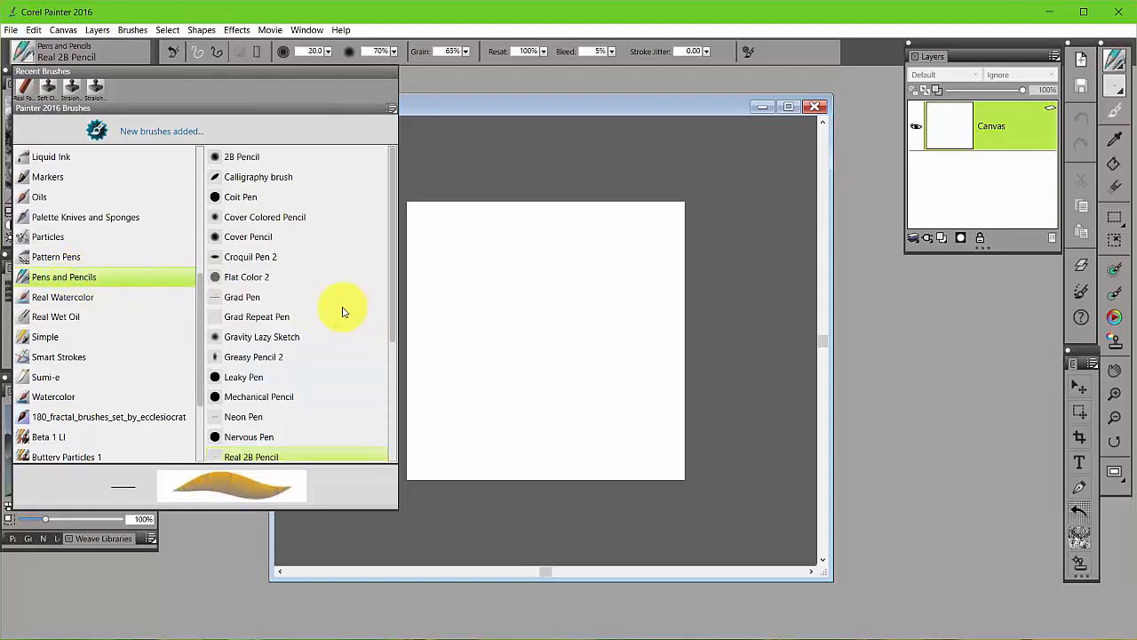
drag(389, 285, 391, 313)
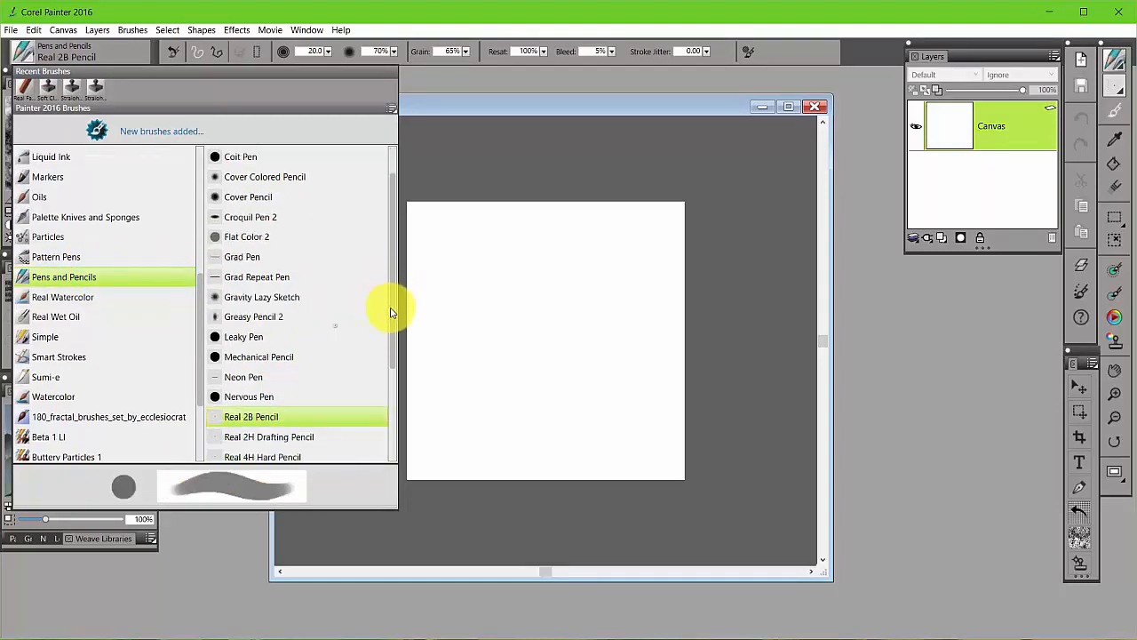
click(245, 337)
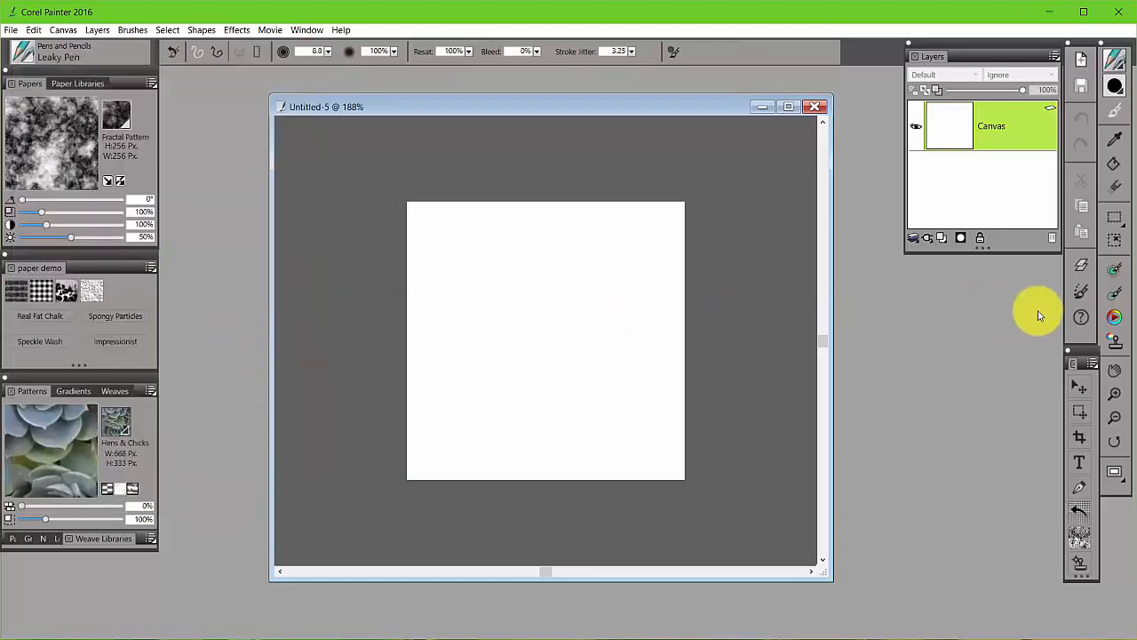
Paint trails of black dots across the canvas, larger ones at brush size 8.8 and smaller ones at size 3.4
click(1116, 317)
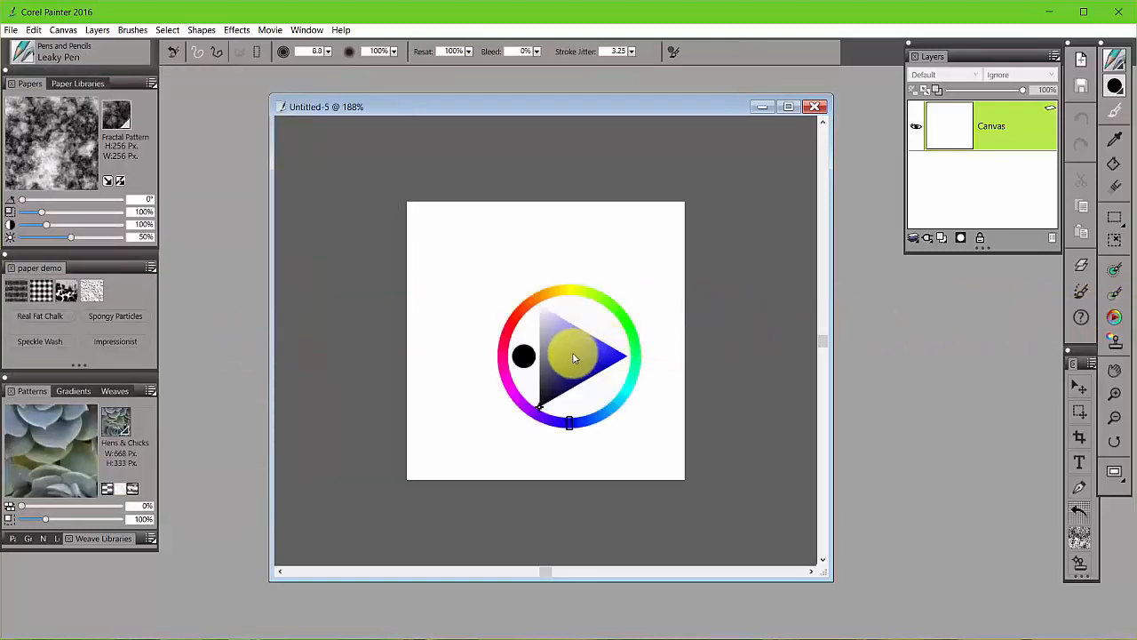
click(908, 315)
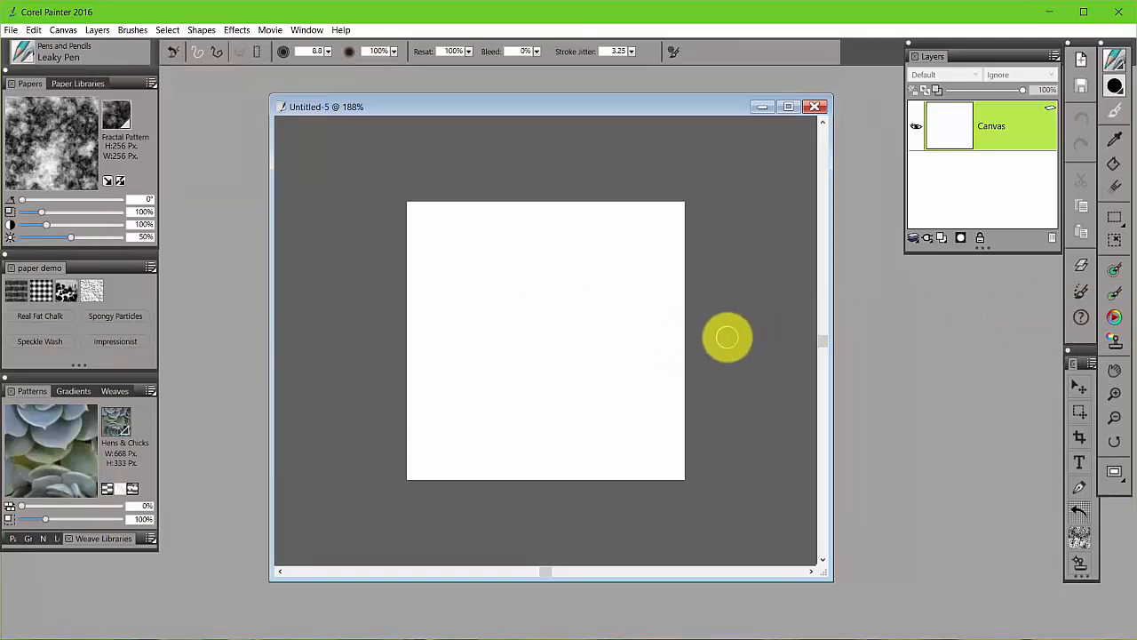
drag(495, 406, 681, 275)
drag(683, 409, 644, 442)
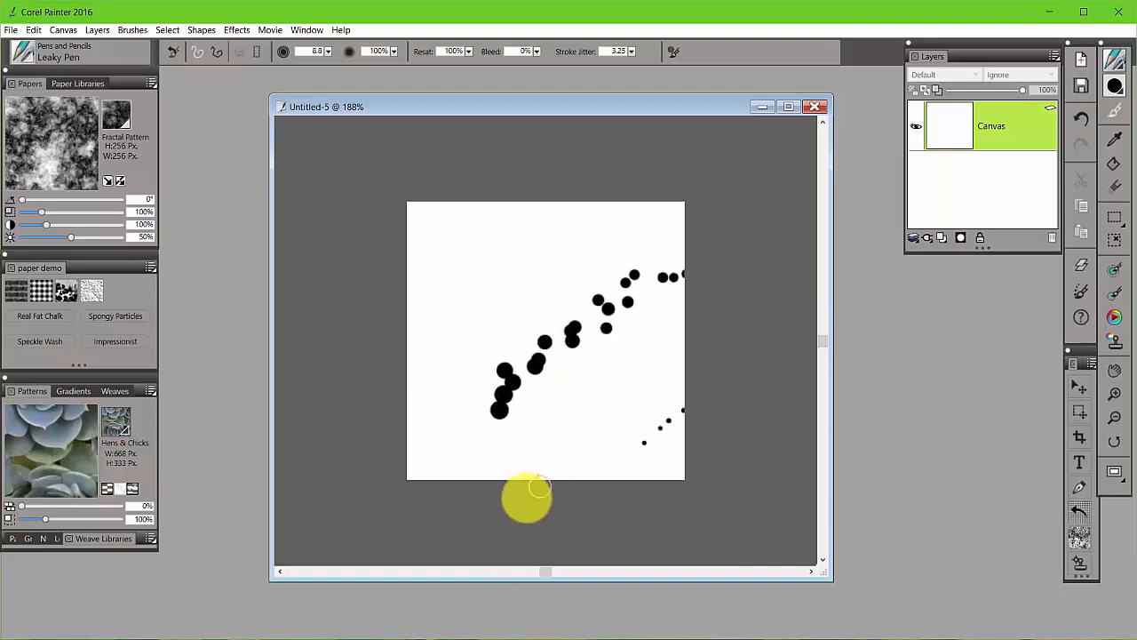
drag(546, 360, 516, 477)
mouse_move(545, 208)
mouse_down()
mouse_move(376, 383)
mouse_move(332, 637)
mouse_up()
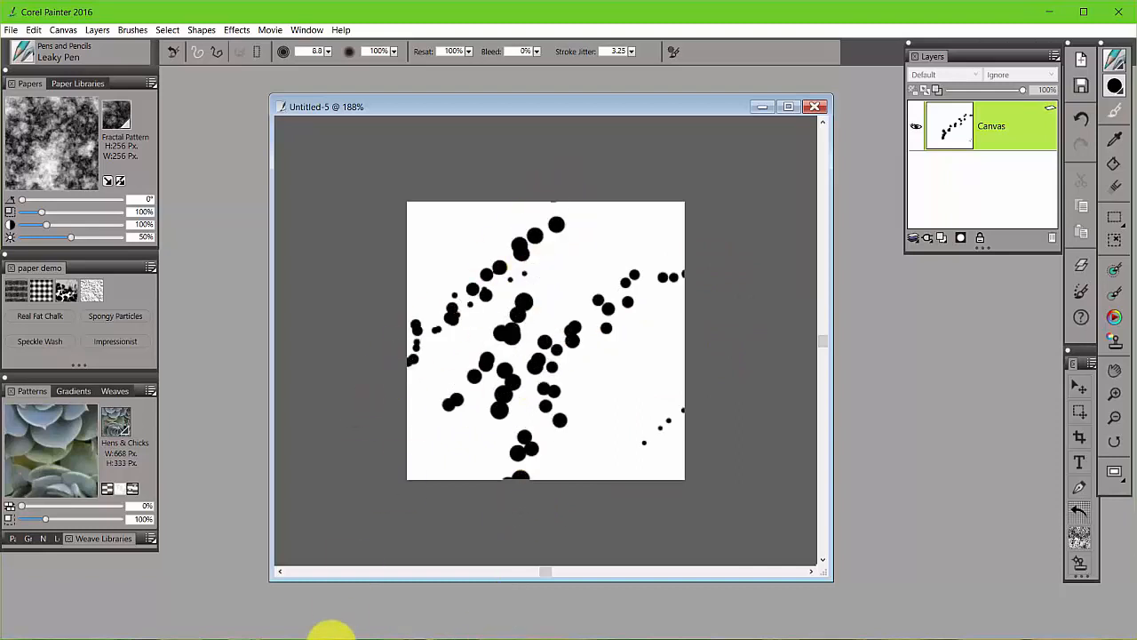
drag(709, 418, 711, 391)
mouse_move(589, 179)
mouse_down()
mouse_move(581, 380)
mouse_move(630, 363)
mouse_move(388, 456)
mouse_move(449, 388)
mouse_move(494, 382)
mouse_move(485, 494)
mouse_move(466, 266)
mouse_move(403, 636)
mouse_up()
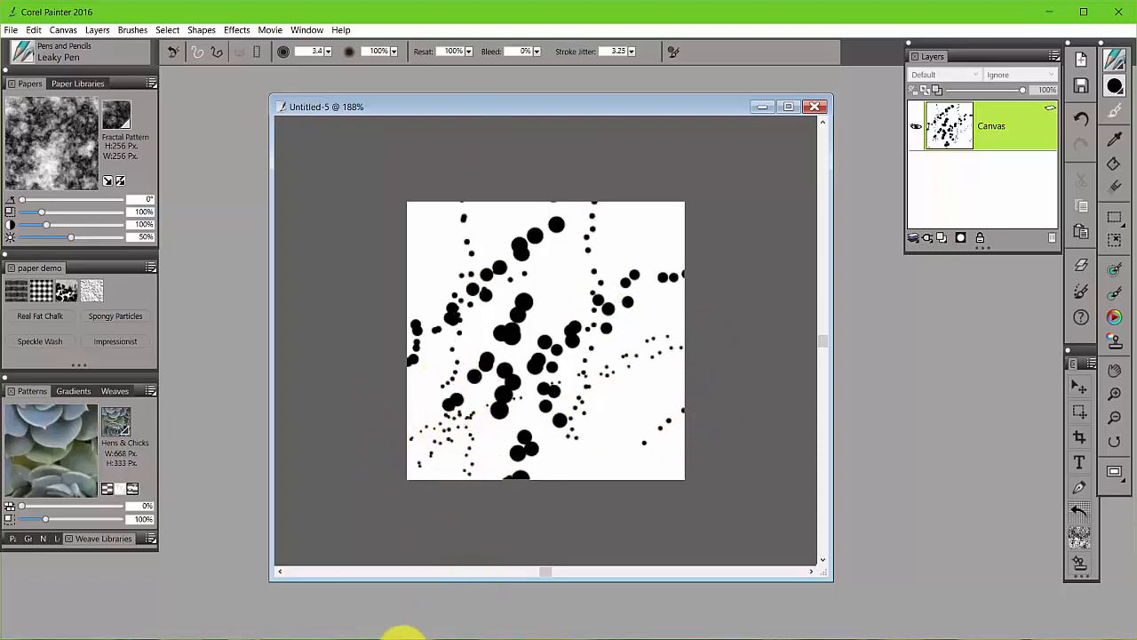
Switch to a medium grey and add fine dots at brush size 3.4 and large dots at size 13
key(ctrl+alt+1)
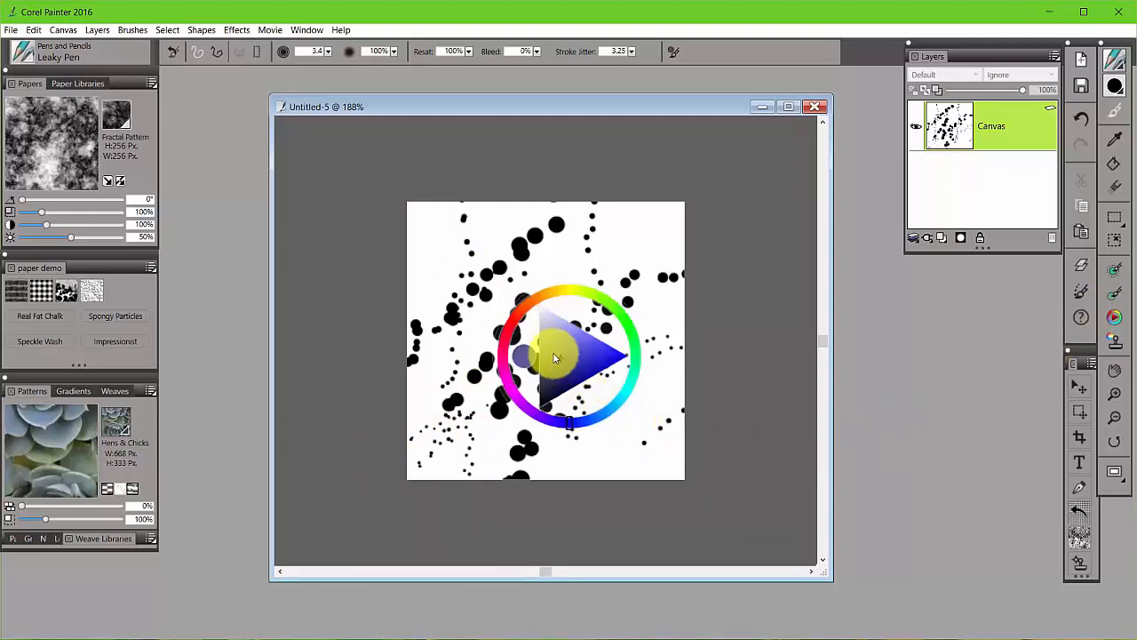
mouse_move(624, 199)
mouse_down()
mouse_move(519, 293)
mouse_move(559, 330)
mouse_move(572, 462)
mouse_move(612, 229)
mouse_move(536, 632)
mouse_up()
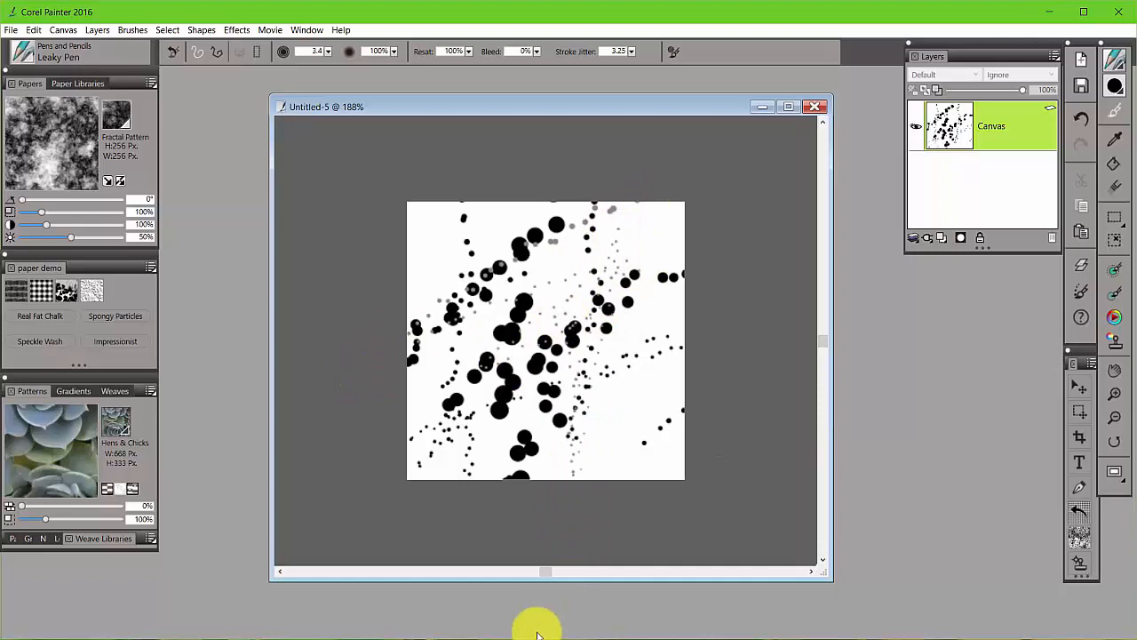
mouse_move(601, 421)
mouse_down()
mouse_move(613, 431)
mouse_move(669, 396)
mouse_move(410, 359)
mouse_up()
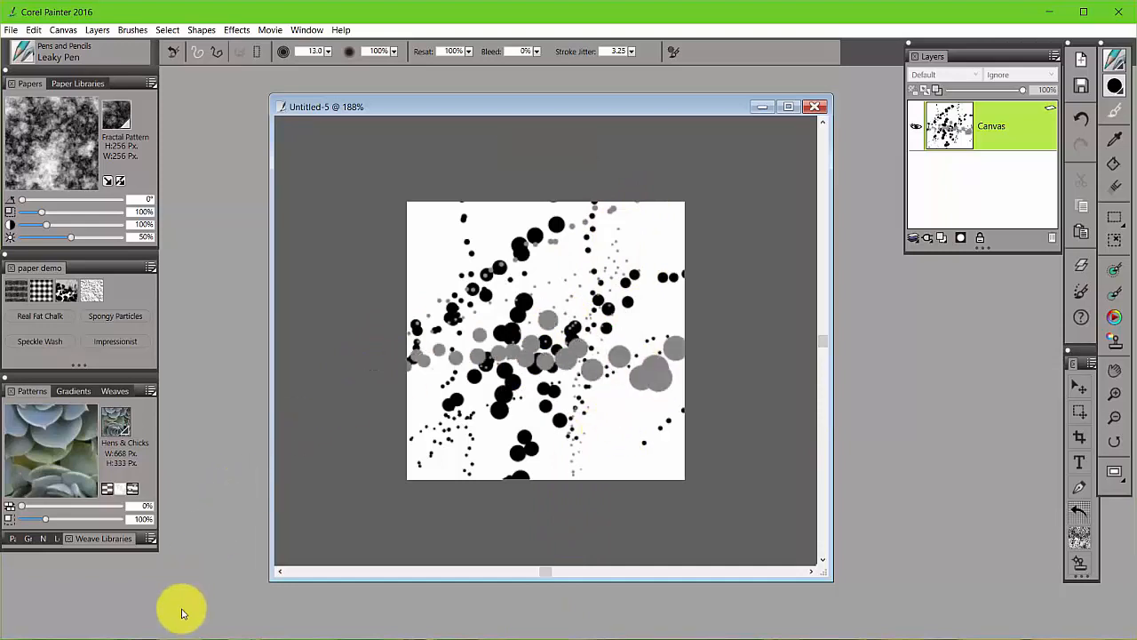
mouse_move(597, 342)
mouse_down()
mouse_move(568, 470)
mouse_move(511, 546)
mouse_up()
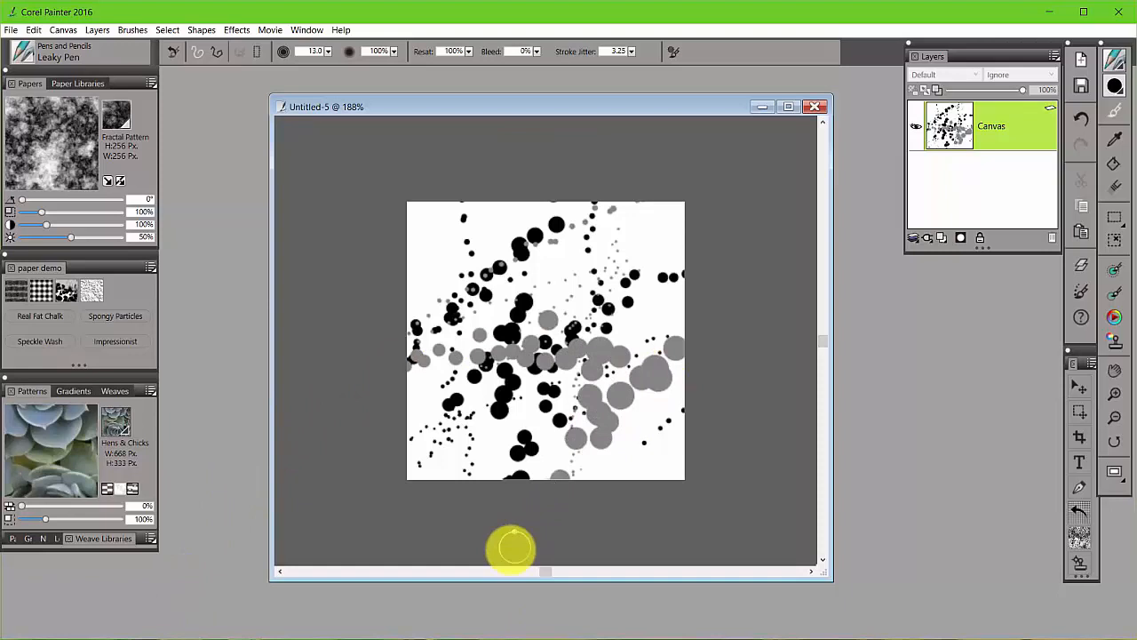
Switch to a light grey and add large dots at brush size 13 and tiny dots at size 2.7
click(1114, 316)
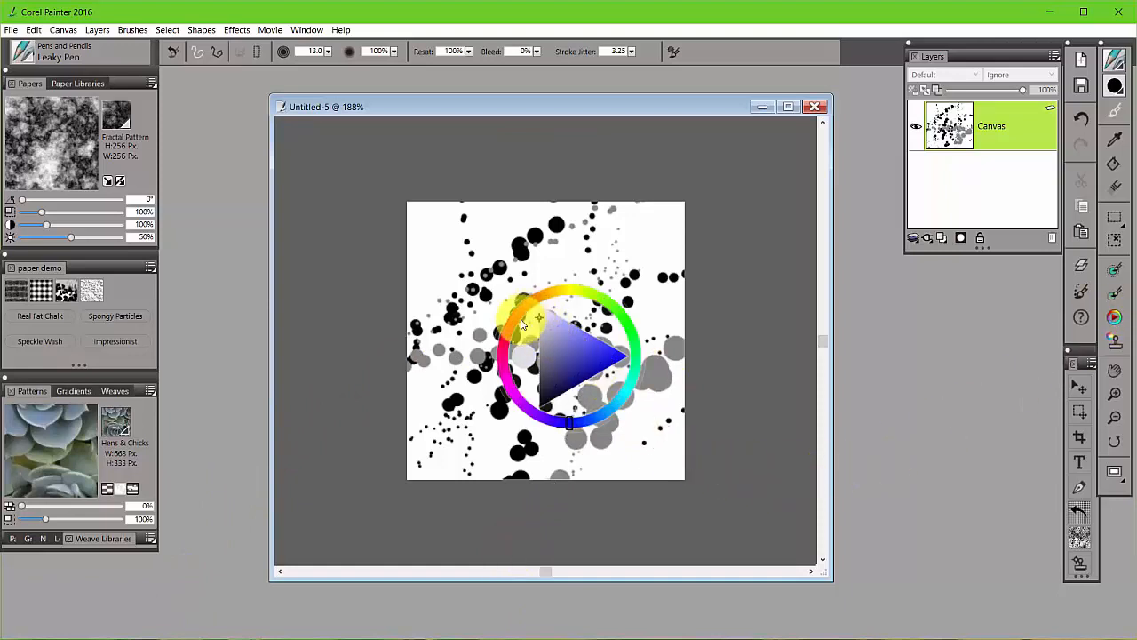
mouse_move(568, 147)
mouse_down()
mouse_move(573, 167)
mouse_move(403, 527)
mouse_up()
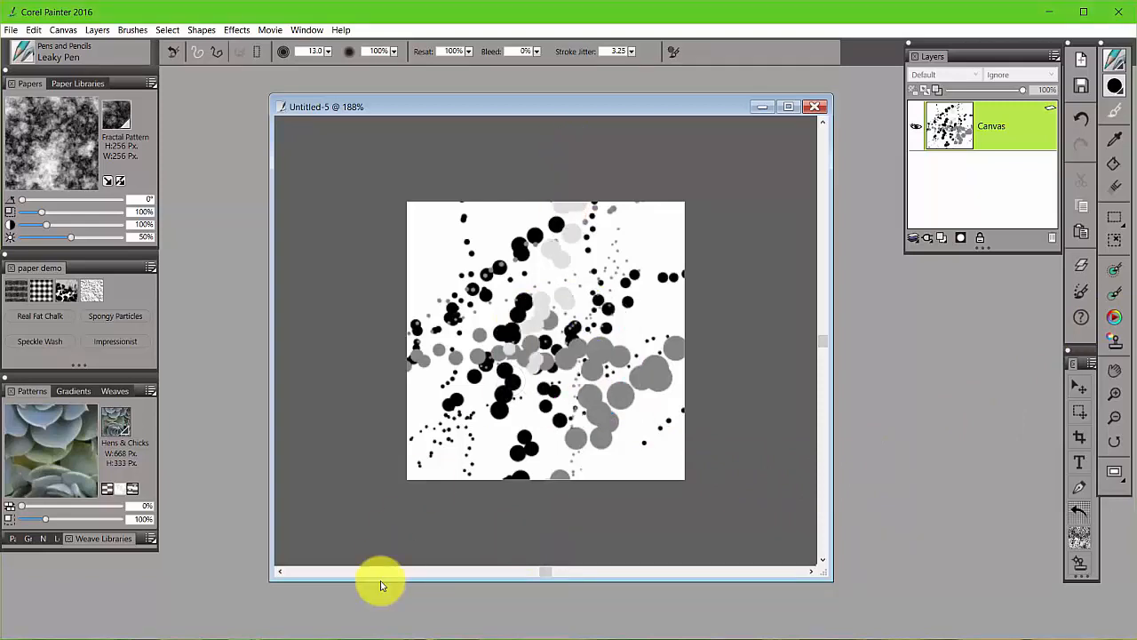
mouse_move(556, 514)
mouse_down()
mouse_move(715, 344)
mouse_move(632, 428)
mouse_move(675, 426)
mouse_move(587, 504)
mouse_move(698, 447)
mouse_up()
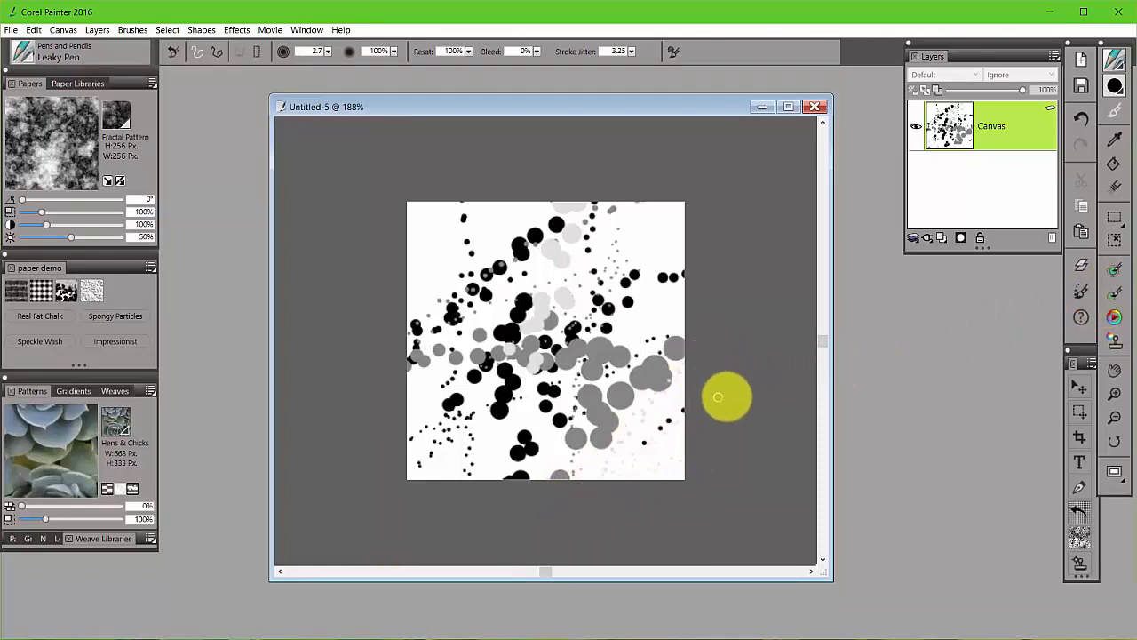
Switch back to black and fill the emptier areas, mainly the right half, with tiny dots at size 2.7
click(1112, 317)
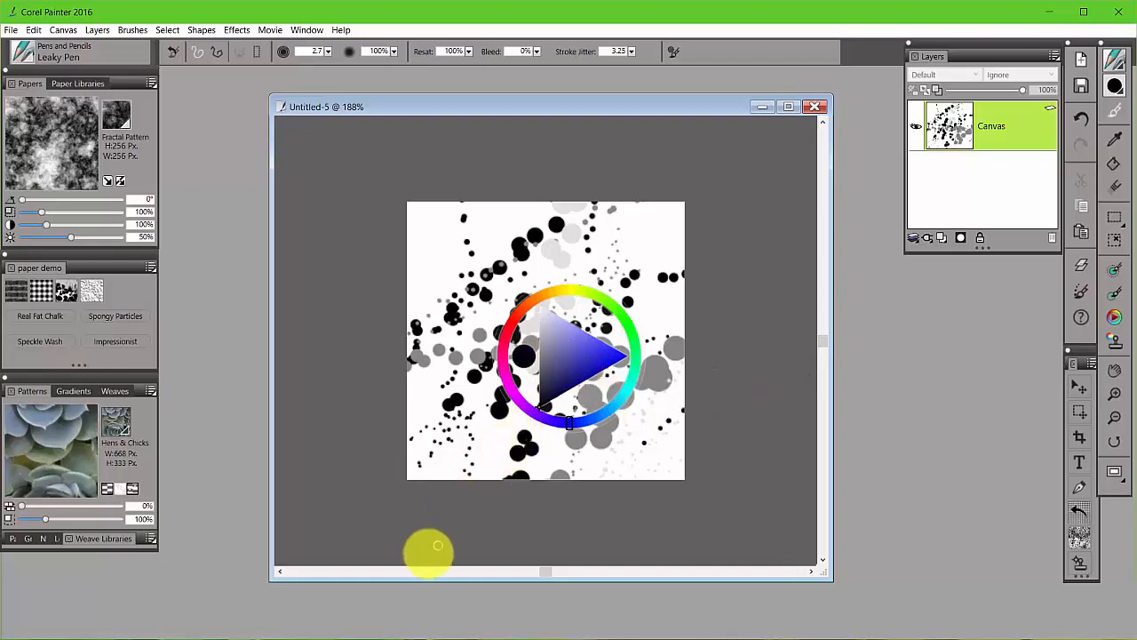
click(512, 174)
mouse_move(544, 308)
mouse_down()
mouse_move(637, 293)
mouse_move(613, 353)
mouse_move(621, 451)
mouse_move(656, 190)
mouse_move(657, 439)
mouse_move(676, 287)
mouse_move(662, 487)
mouse_move(684, 358)
mouse_move(671, 315)
mouse_move(686, 376)
mouse_move(654, 253)
mouse_move(597, 482)
mouse_move(586, 227)
mouse_move(593, 357)
mouse_move(607, 307)
mouse_move(553, 349)
mouse_move(622, 250)
mouse_move(593, 301)
mouse_move(684, 260)
mouse_move(678, 308)
mouse_move(695, 315)
mouse_move(577, 436)
mouse_move(641, 416)
mouse_move(597, 488)
mouse_move(642, 460)
mouse_move(665, 456)
mouse_move(648, 487)
mouse_move(691, 466)
mouse_move(645, 498)
mouse_up()
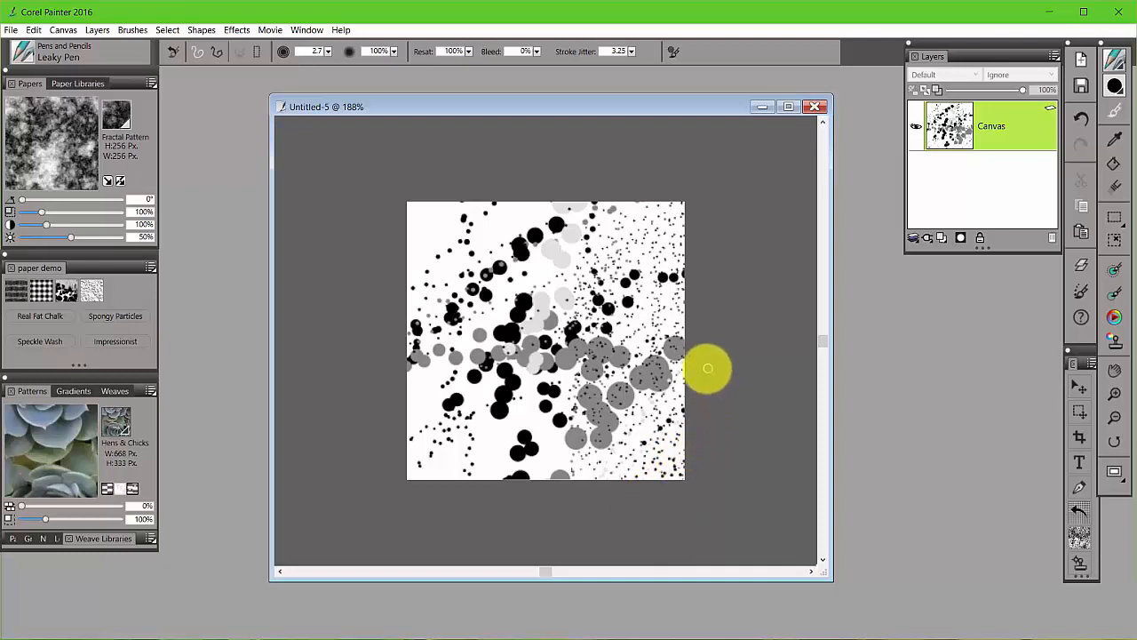
Select the whole canvas and capture it as a paper texture named Dotted Demo with crossfade 0
key(ctrl+a)
click(74, 86)
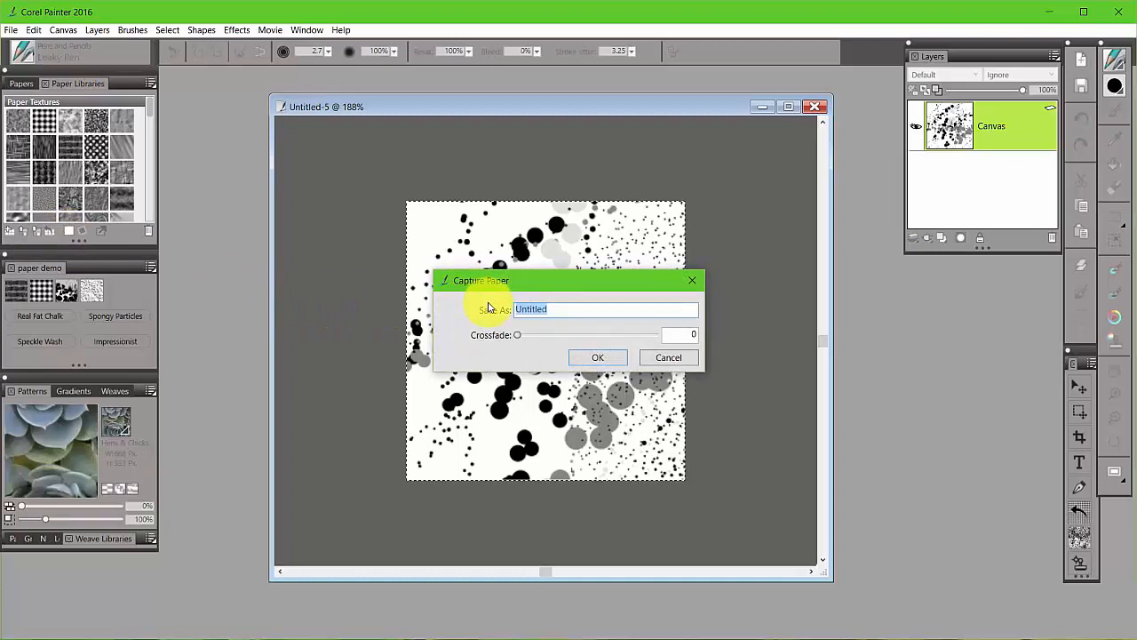
text(Dot)
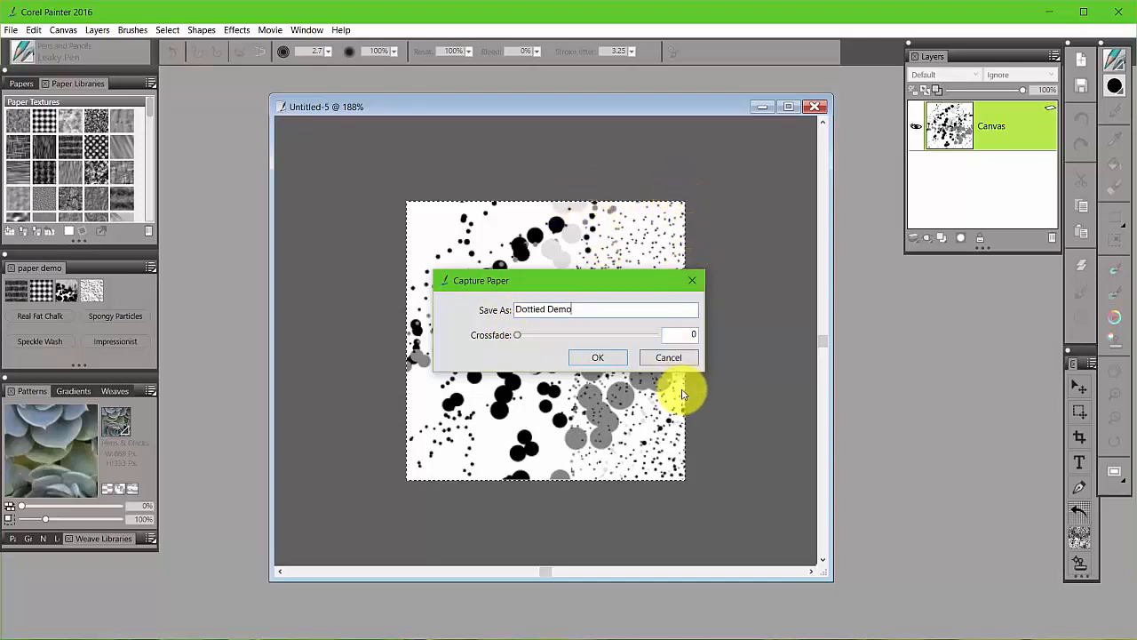
click(597, 363)
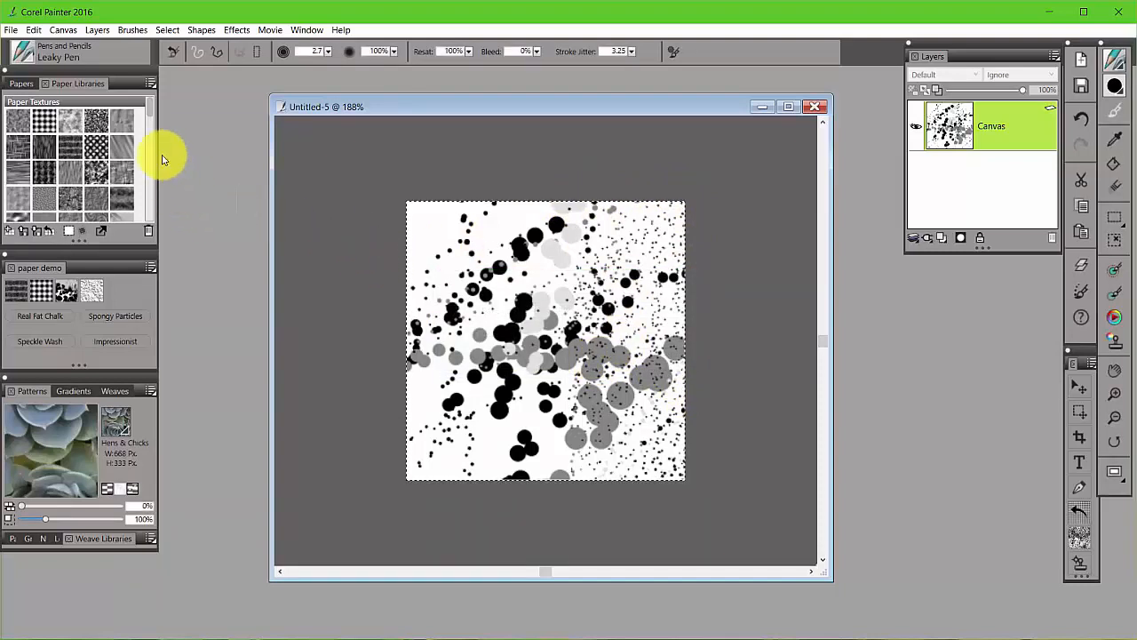
Make the dotted texture in the Paper Demo library the current paper and show its settings
drag(152, 108, 156, 234)
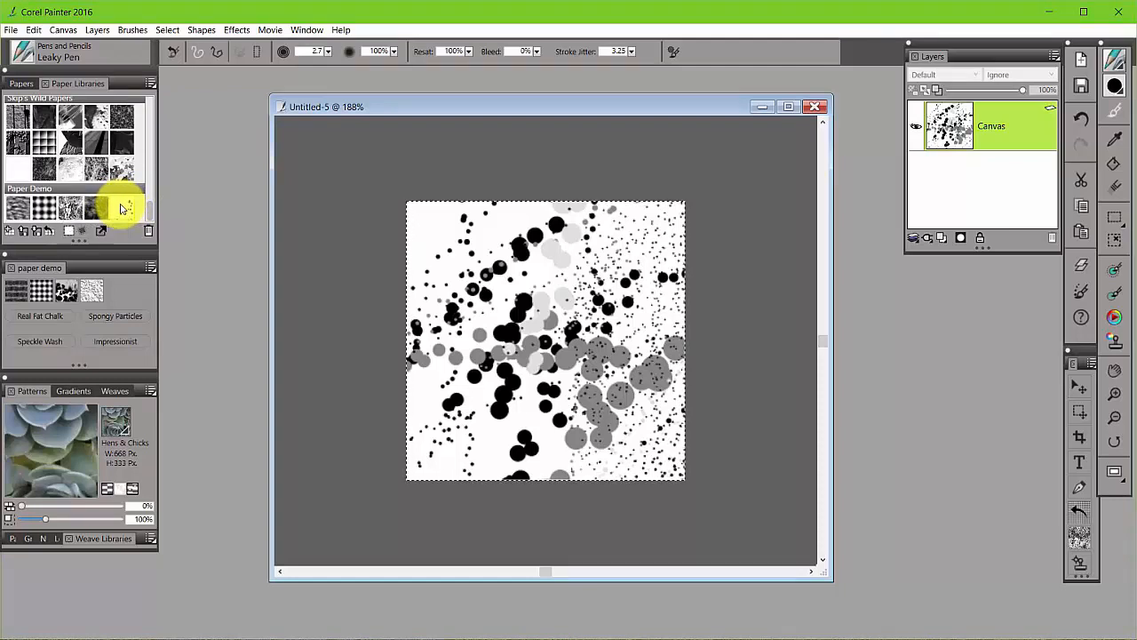
click(27, 84)
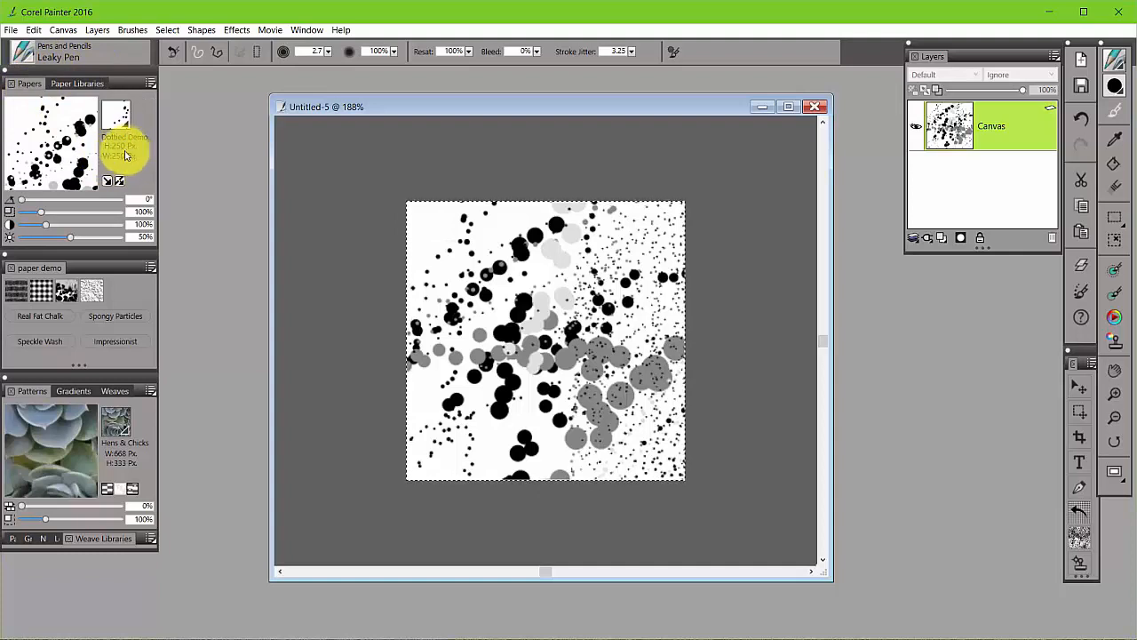
Minimise the dotted image and create a new 1000 by 1000 pixel canvas at 100 pixels per inch in an enlarged, centred window
click(760, 107)
click(11, 30)
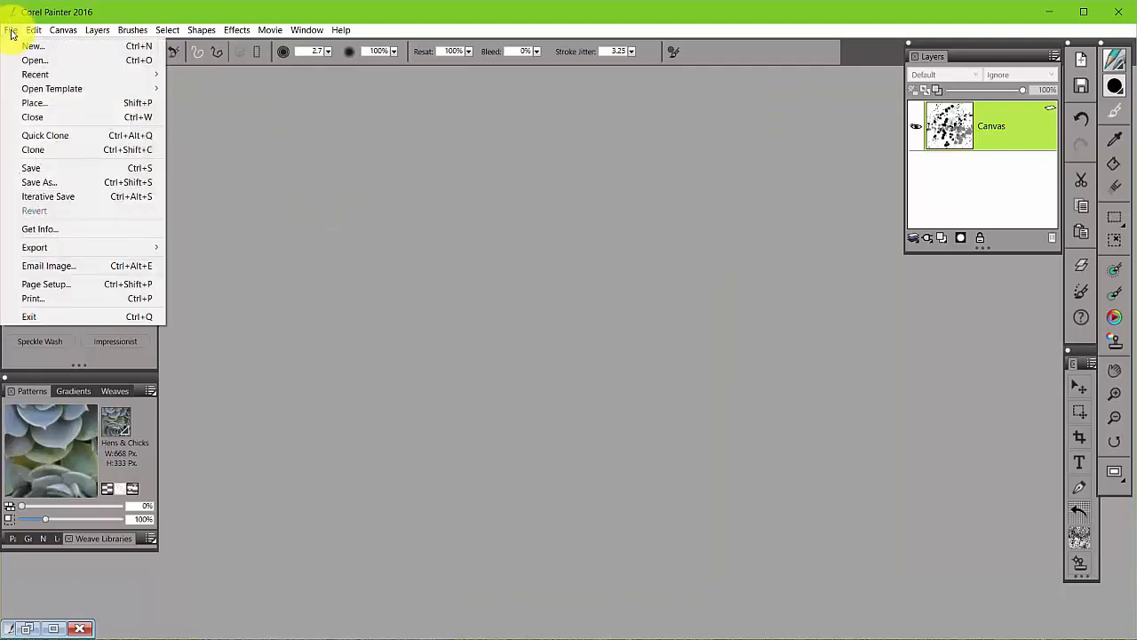
click(34, 45)
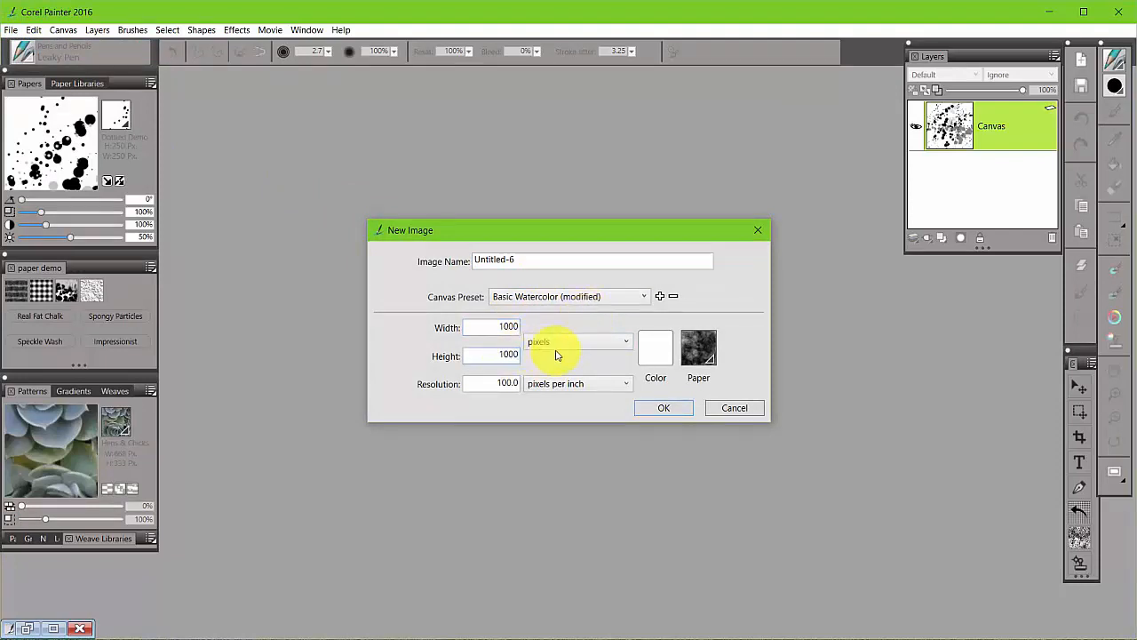
click(660, 408)
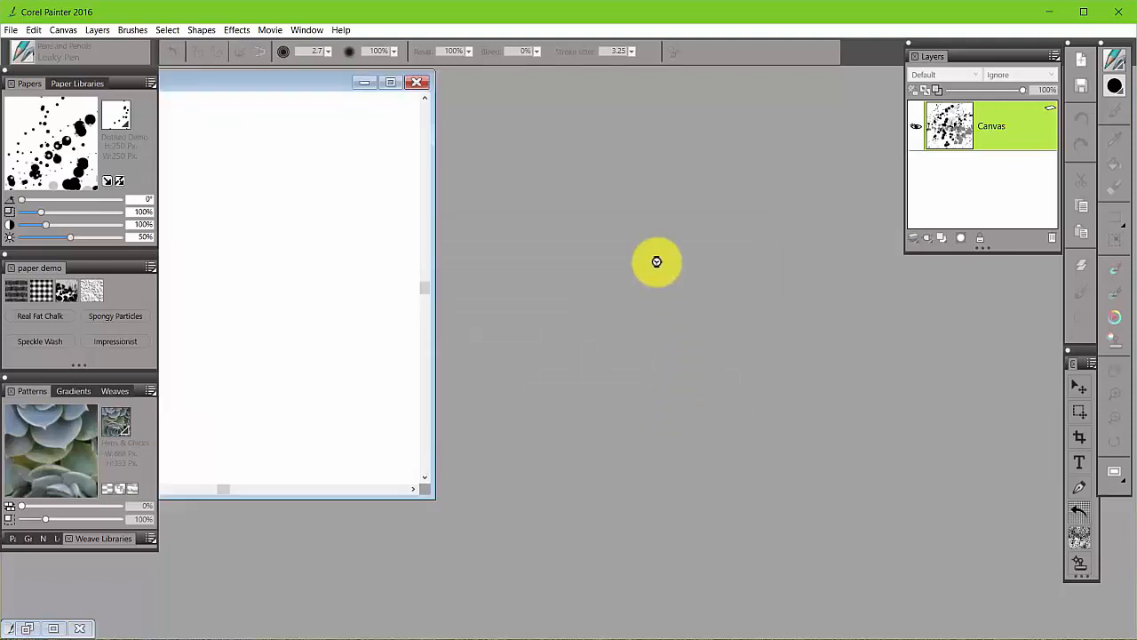
drag(309, 89, 614, 89)
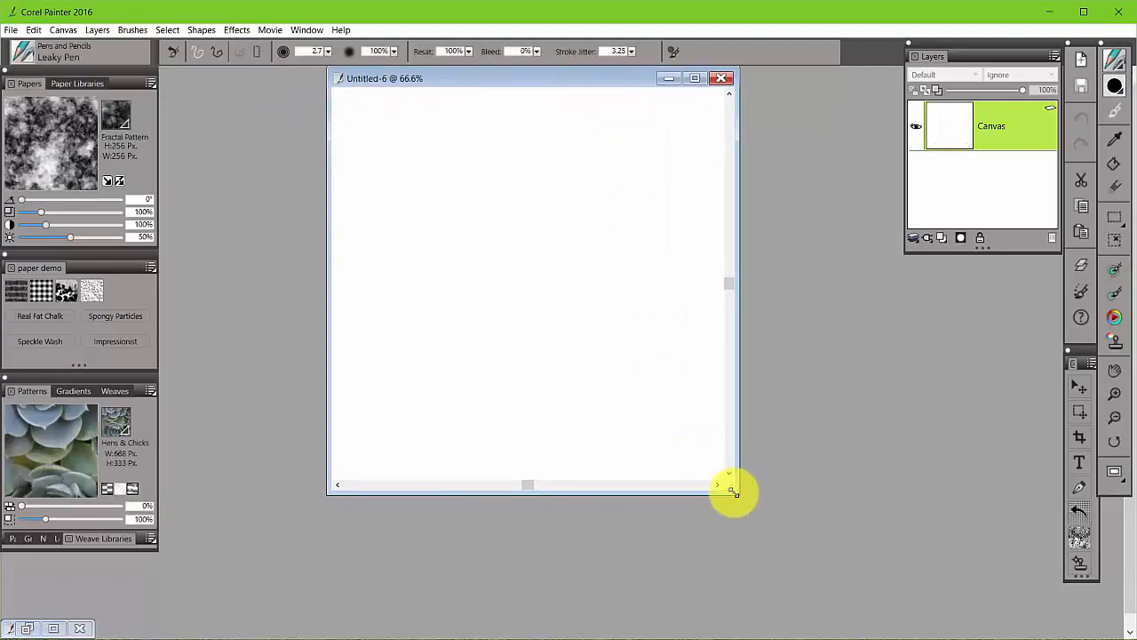
drag(733, 491, 851, 579)
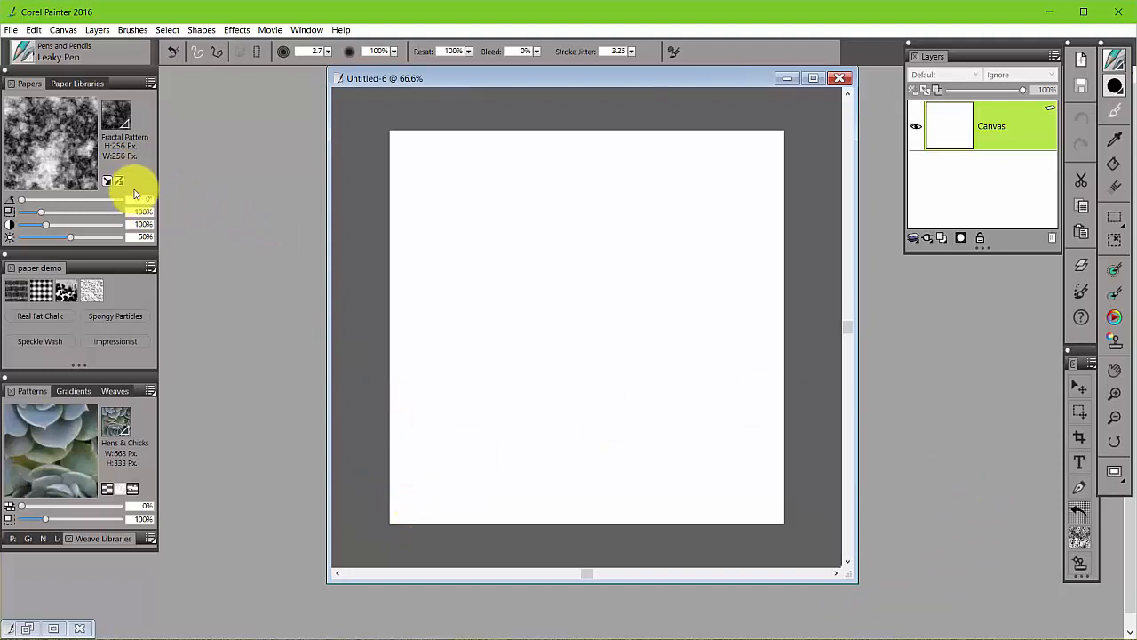
Choose the Dotted Demo paper from the Paper Demo library and cover the new canvas with its repeating texture
click(126, 132)
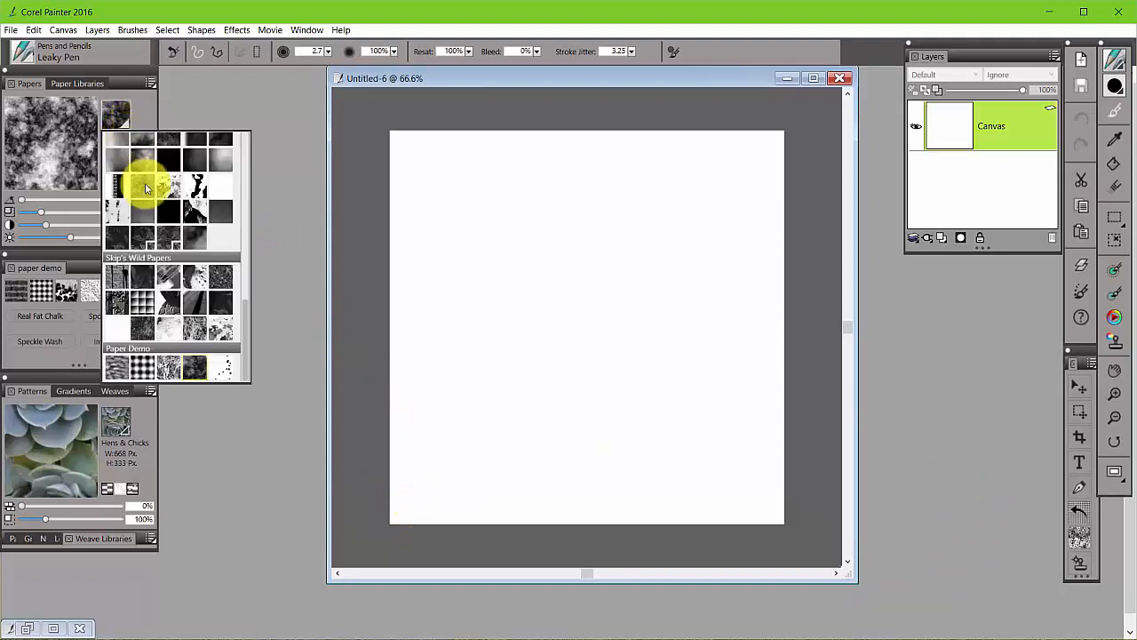
click(224, 367)
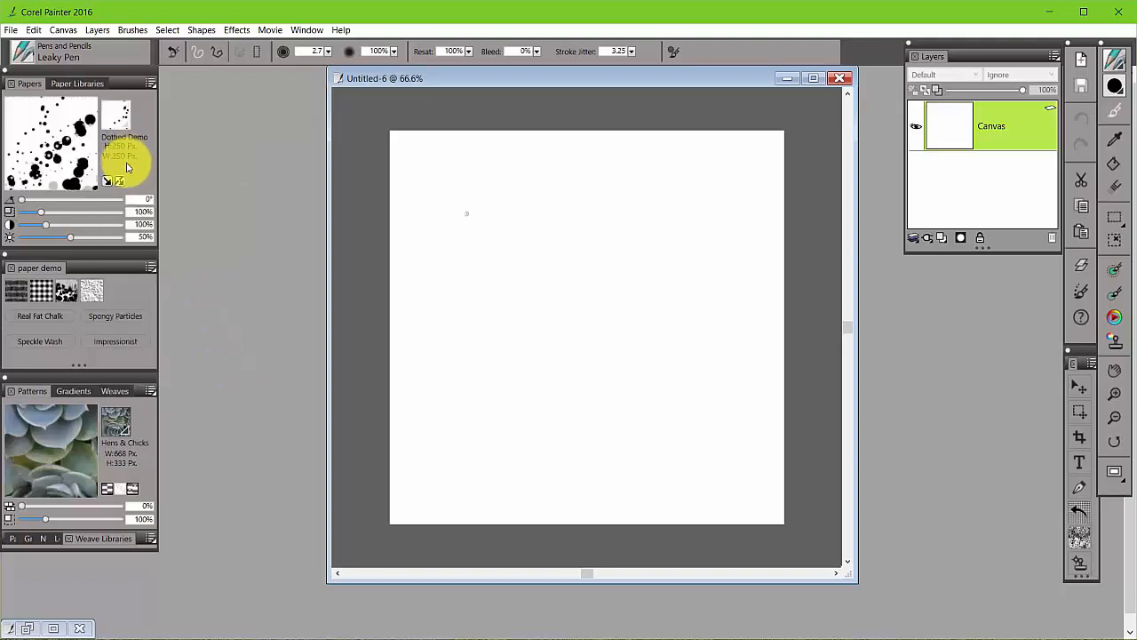
click(1078, 535)
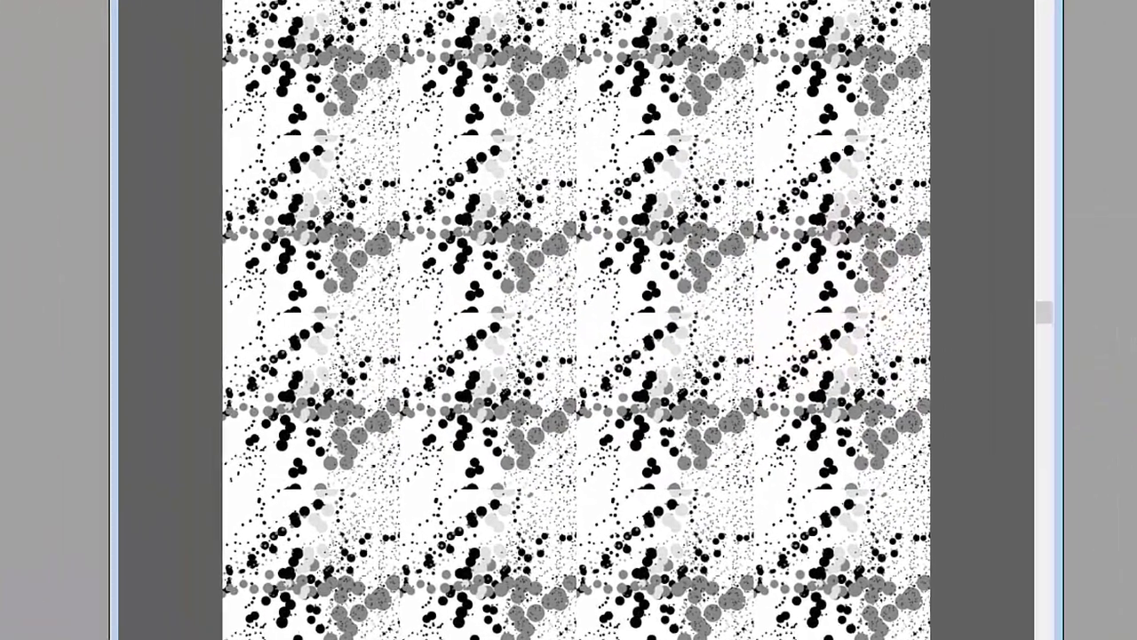
Examine the seams where the dotted texture tiles meet on the canvas
key(ctrl+plus)
key(ctrl+plus)
key(ctrl+plus)
key(ctrl+plus)
key(ctrl+plus)
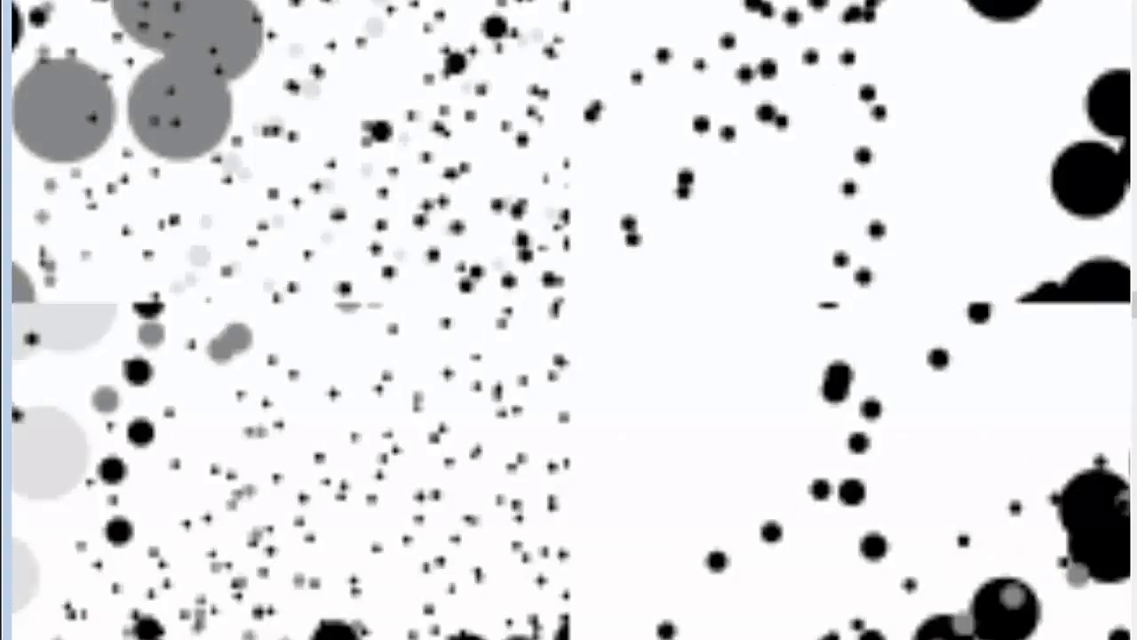
key(ctrl+minus)
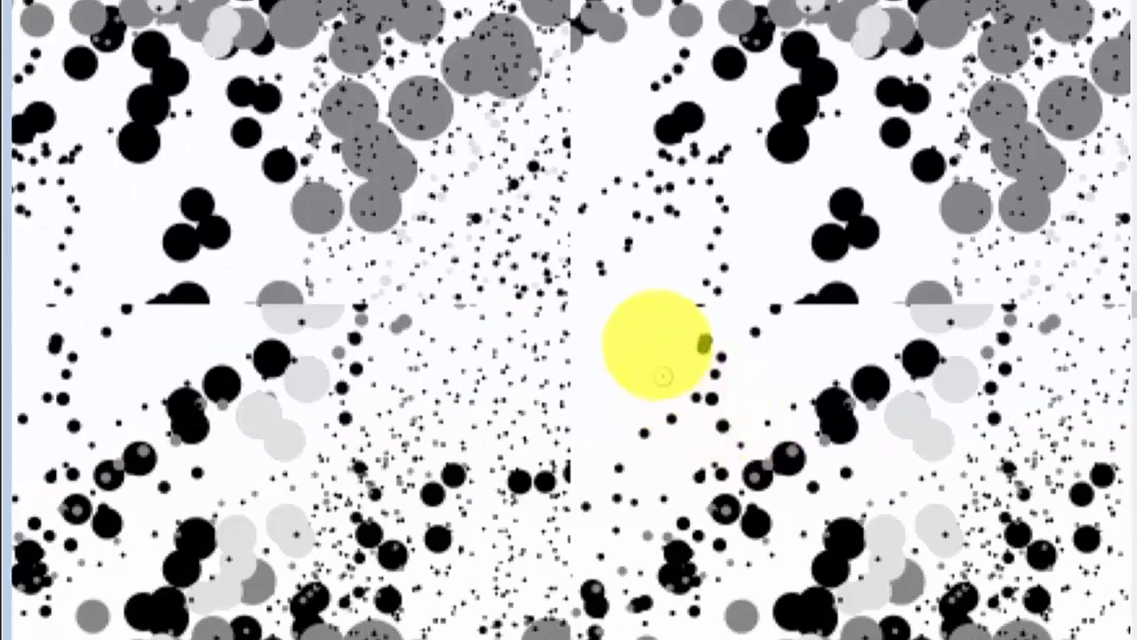